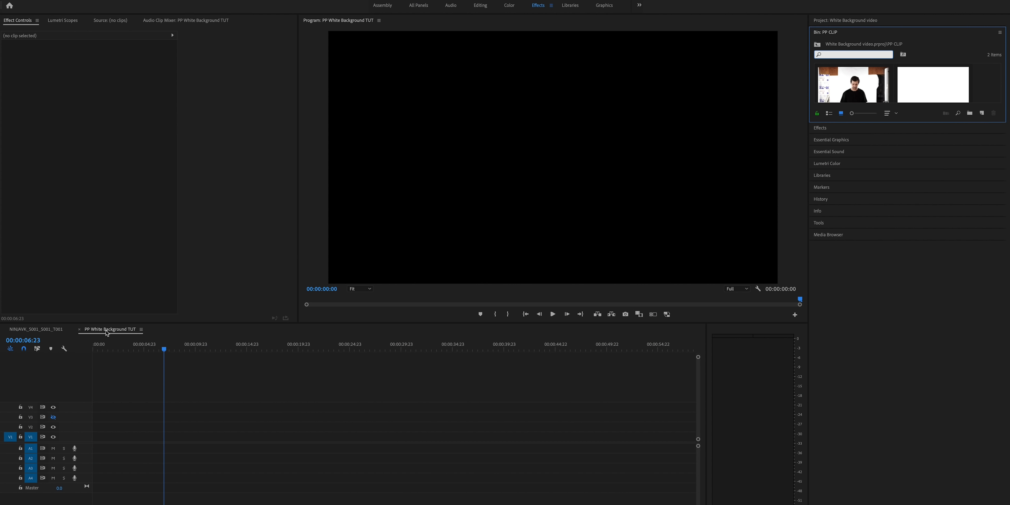
Step: Place the NINJAVK_S001_S001_T002.MOV clip on track V2 at the start of the PP White Background TUT sequence
drag(167, 346, 74, 349)
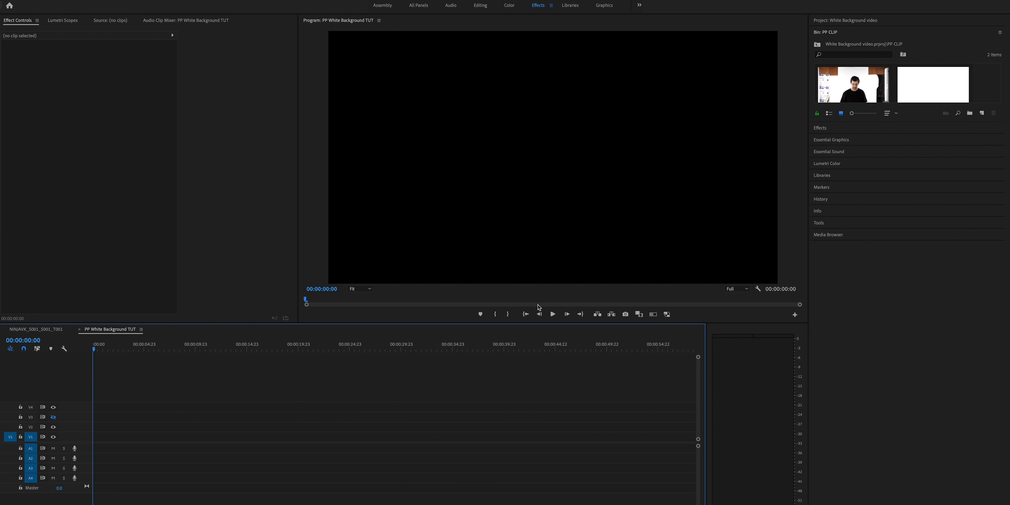
drag(855, 84, 121, 429)
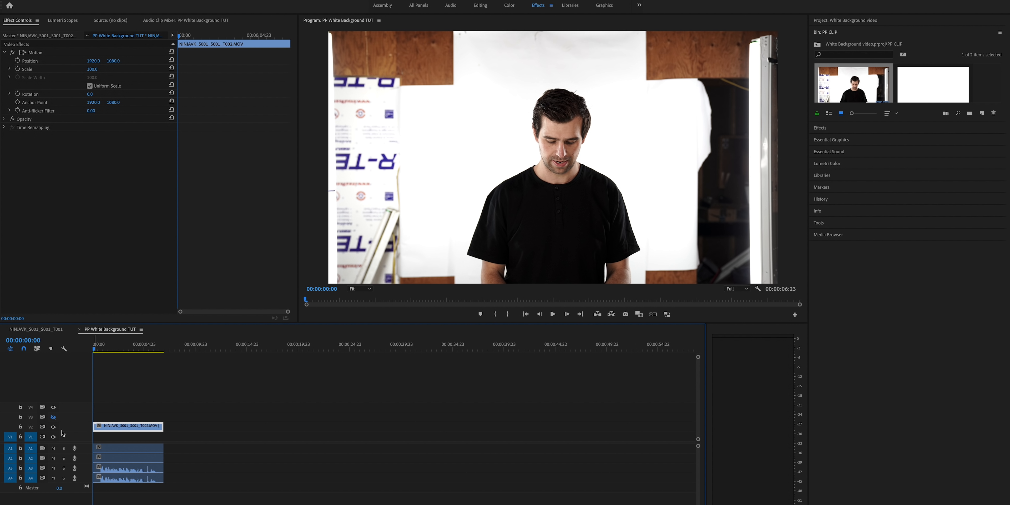
right_click(975, 93)
click(145, 405)
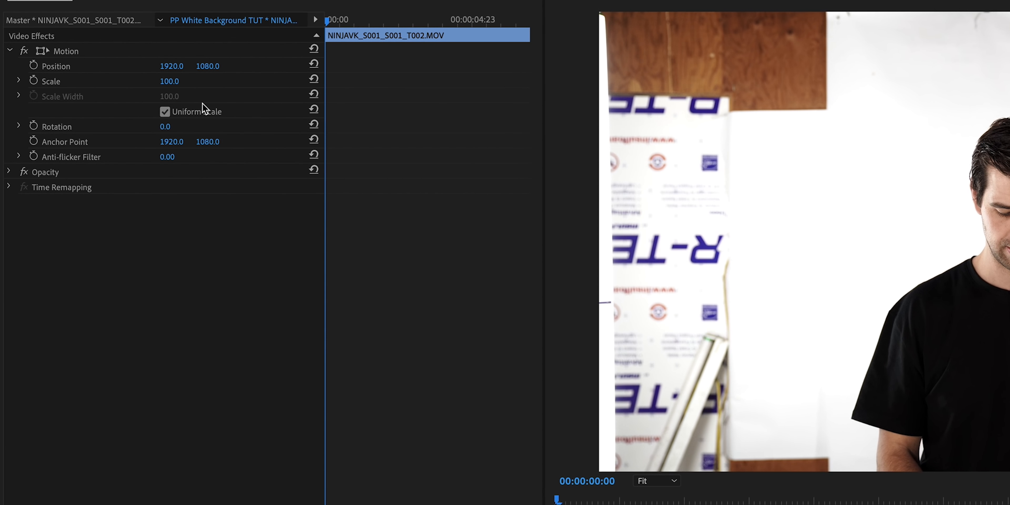
Step: Scale the clip to 139 and reposition it to 1897, 916 so the man fills more of the frame
click(178, 82)
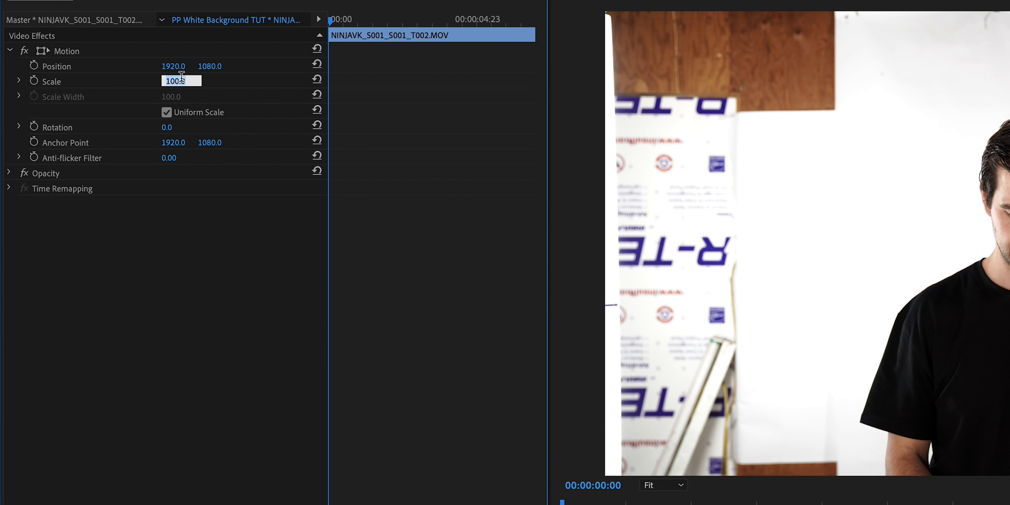
click(173, 229)
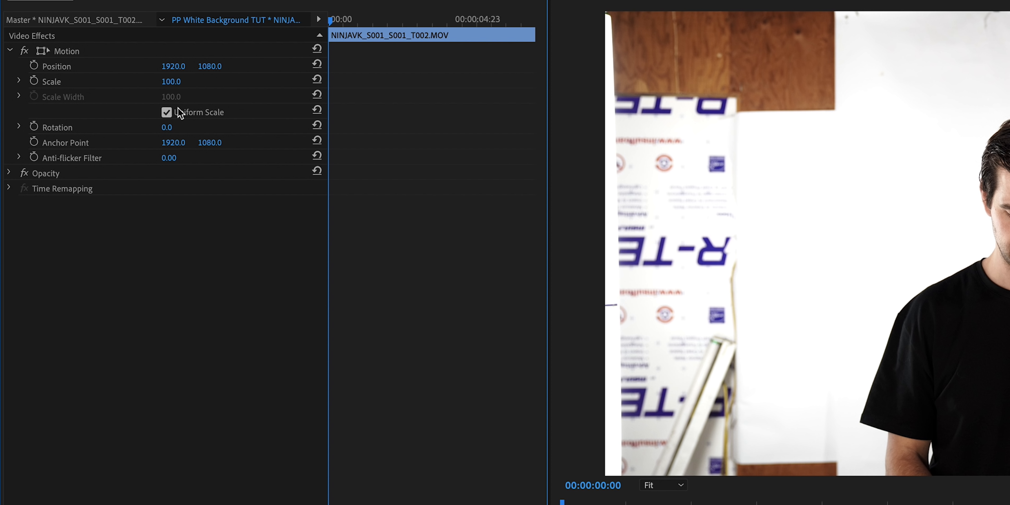
drag(173, 82, 203, 82)
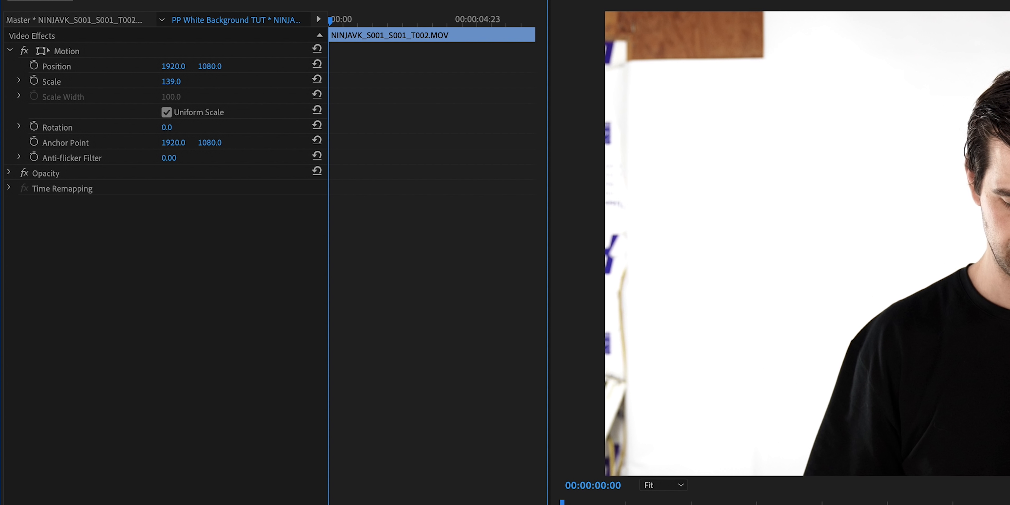
drag(210, 66, 169, 66)
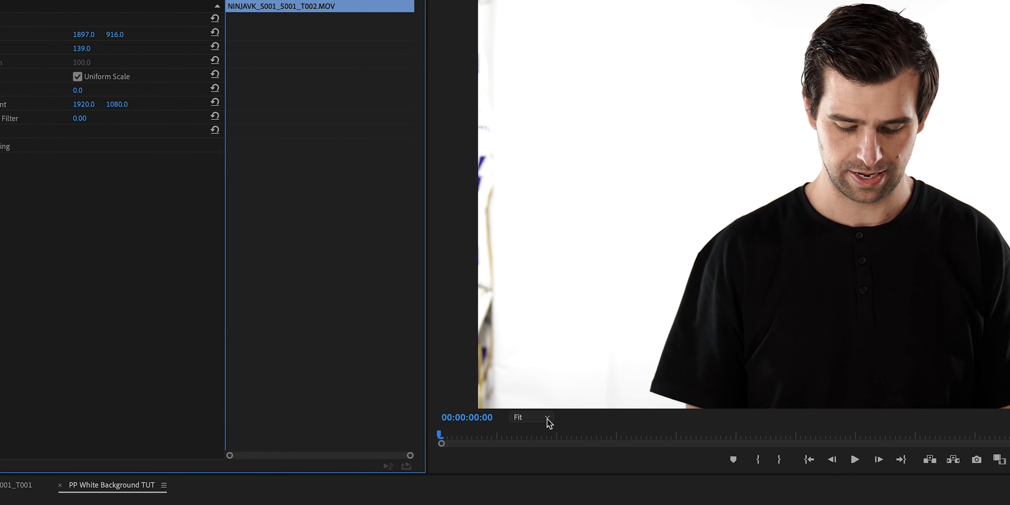
Step: Set the program monitor's zoom level to 50% so there is empty space around the frame
click(667, 485)
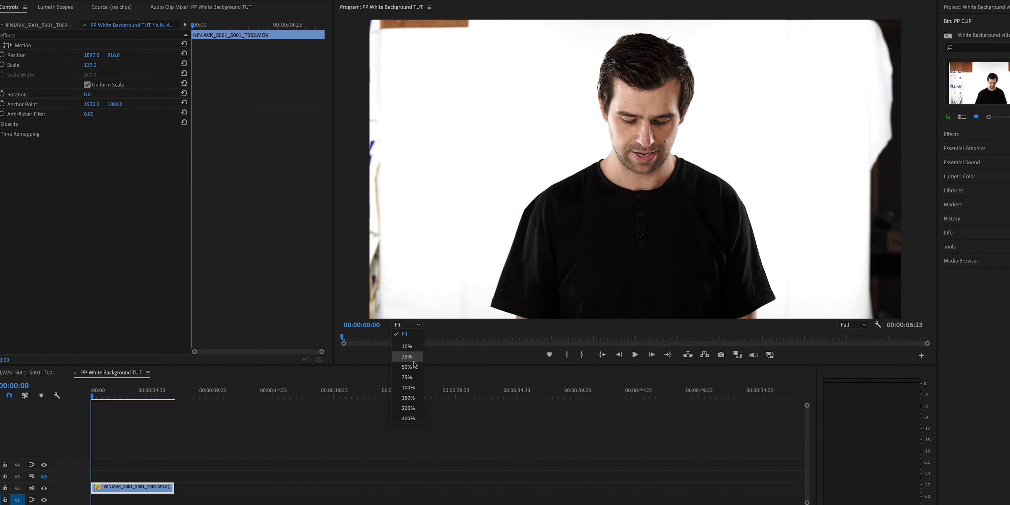
click(412, 366)
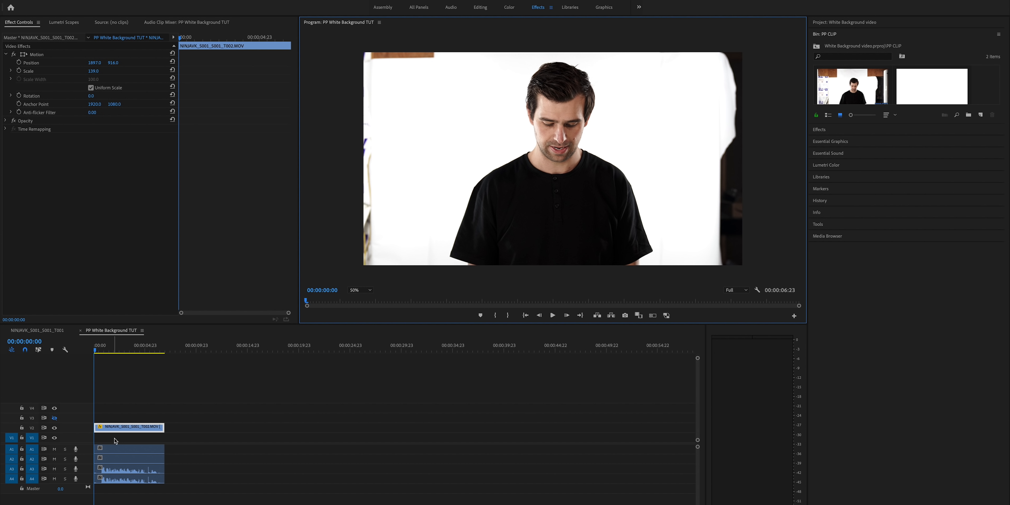
click(120, 429)
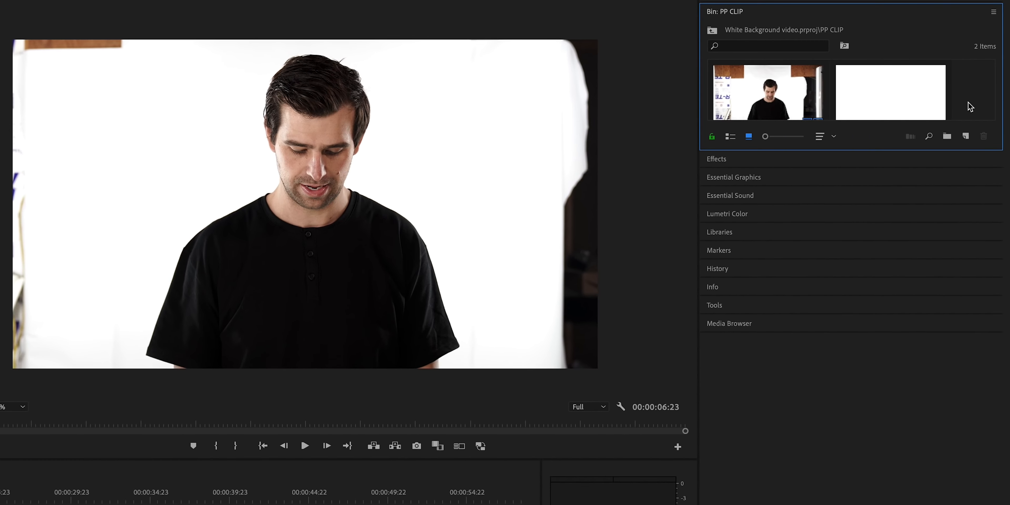
Step: Create a pure white color matte in the PP CLIP bin and name it White Matte
right_click(977, 95)
mouse_move(830, 237)
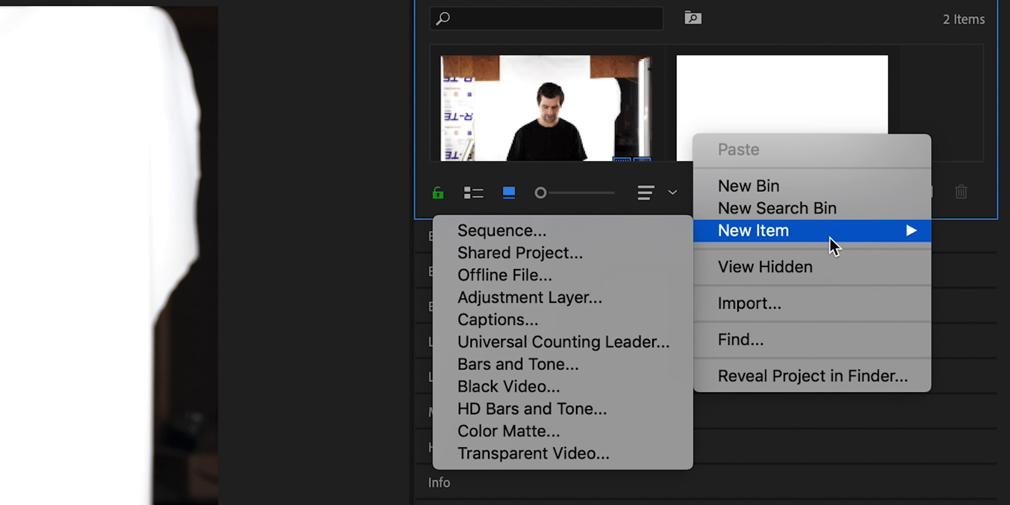
click(508, 431)
click(551, 301)
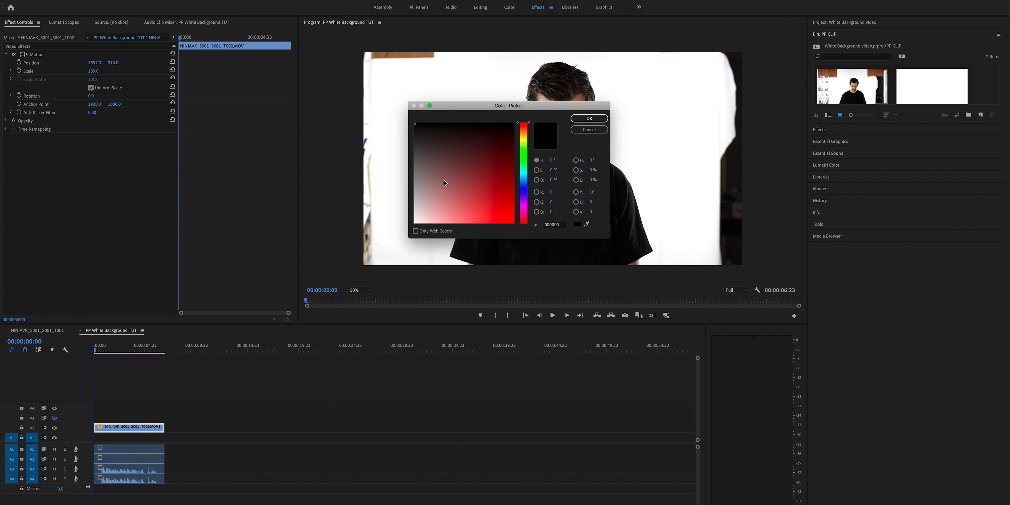
drag(436, 153, 412, 227)
click(589, 118)
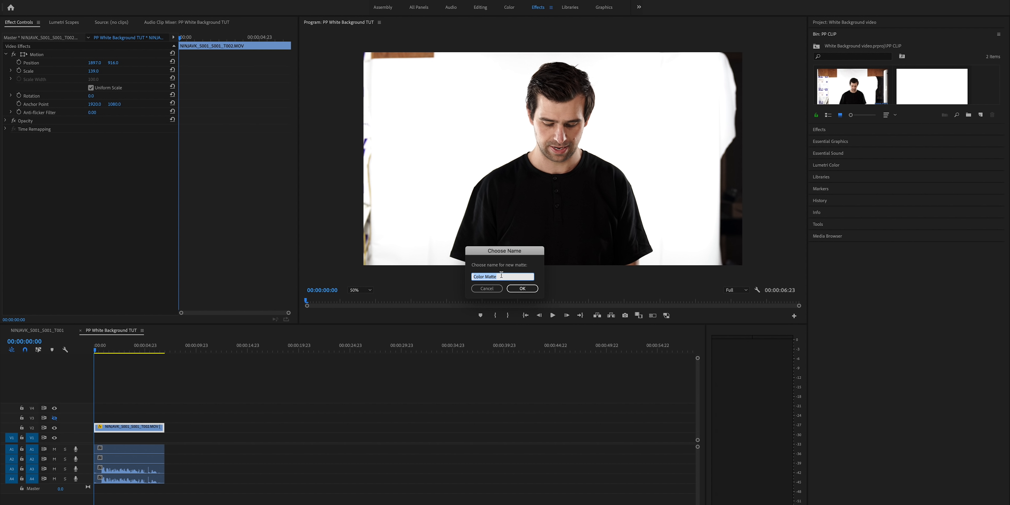
text(White)
click(517, 291)
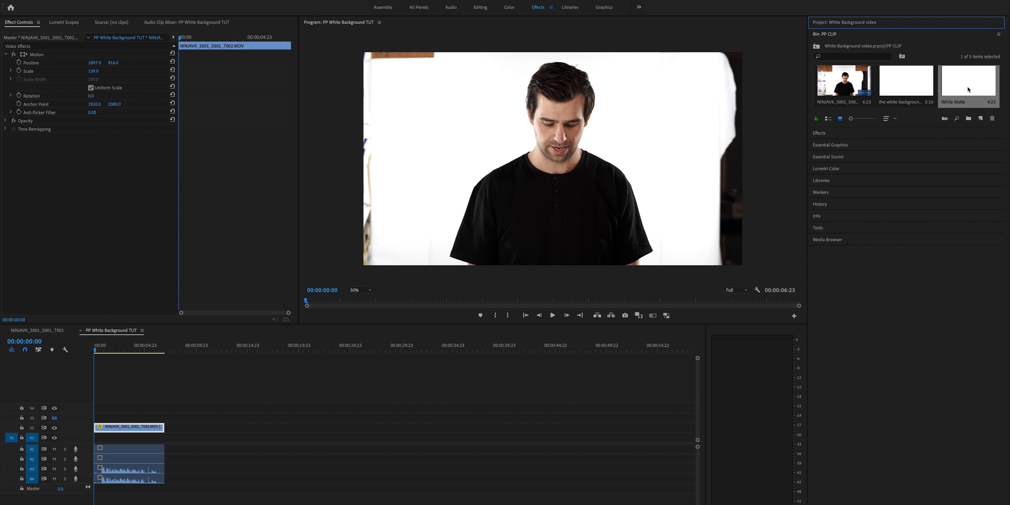
Step: Place White Matte on V1 at the clip's full length and duplicate it onto V3, keeping V3's output hidden
drag(967, 87, 164, 438)
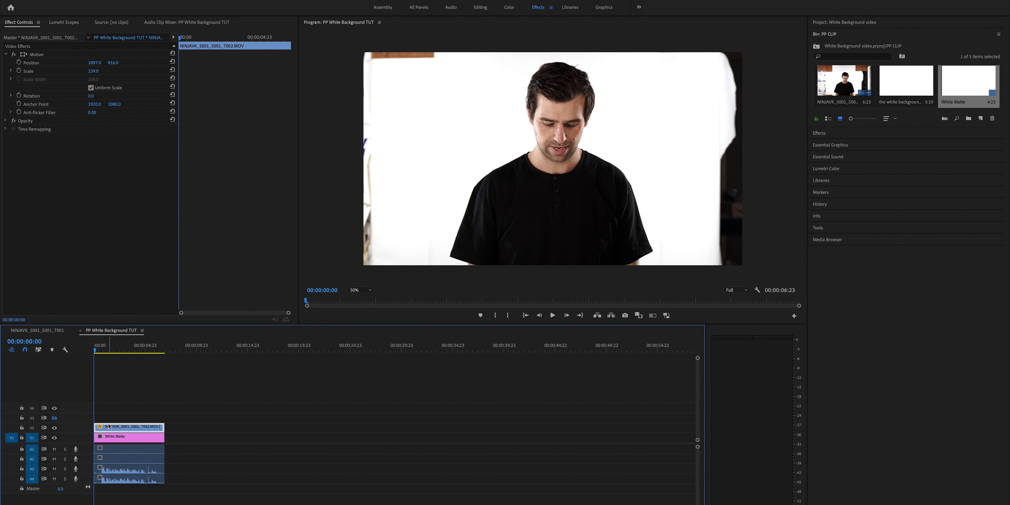
click(111, 438)
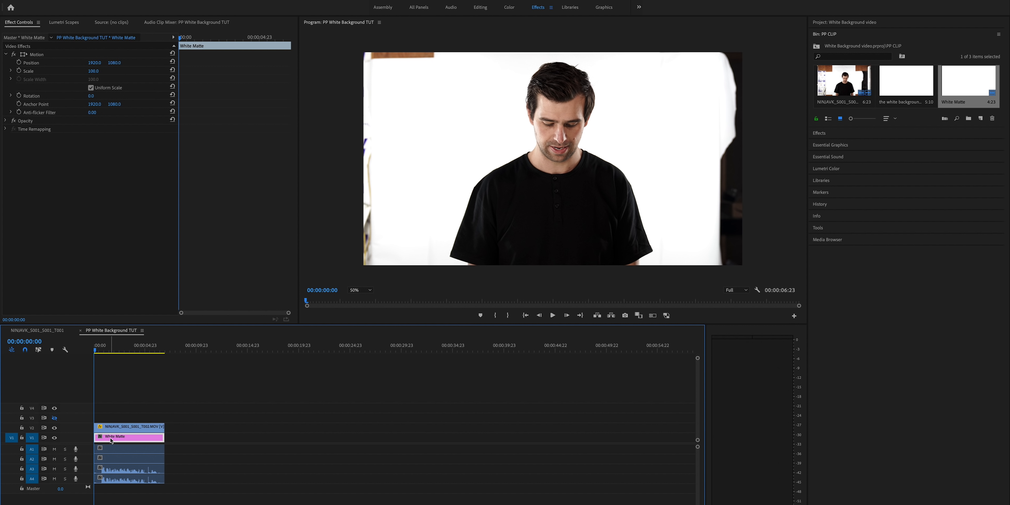
drag(111, 440, 113, 420)
click(55, 419)
click(55, 419)
click(55, 418)
click(55, 418)
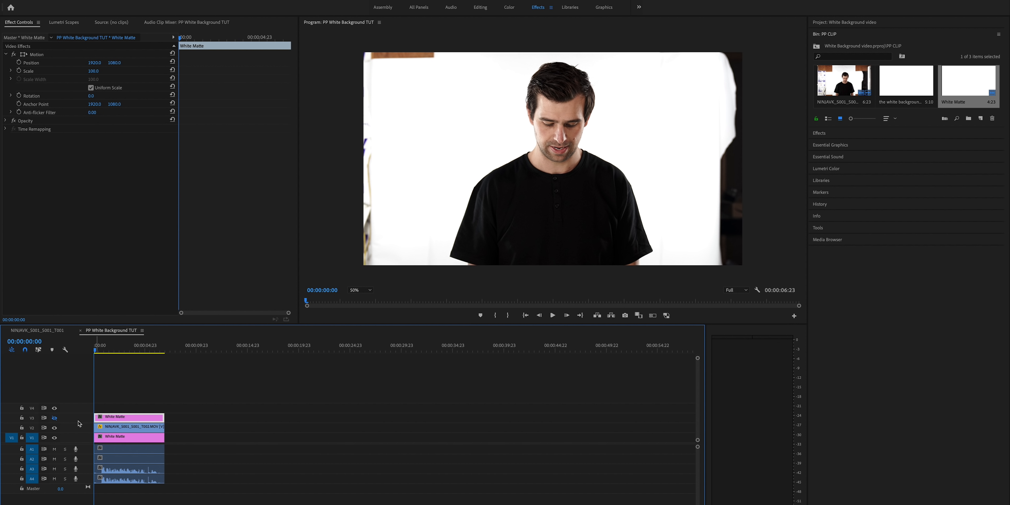
Step: Find the Track Matte Key effect by searching for track and apply it to the video clip on V2
click(107, 428)
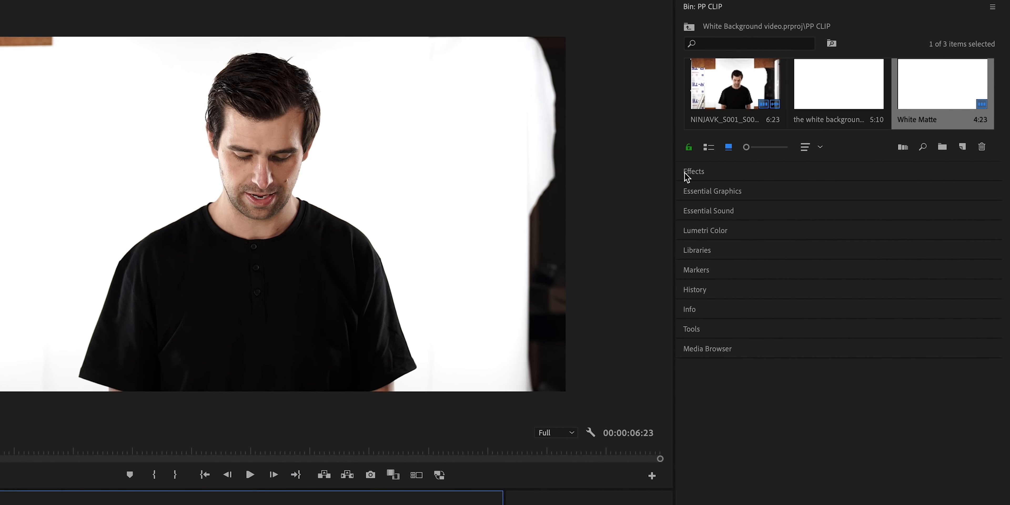
click(803, 138)
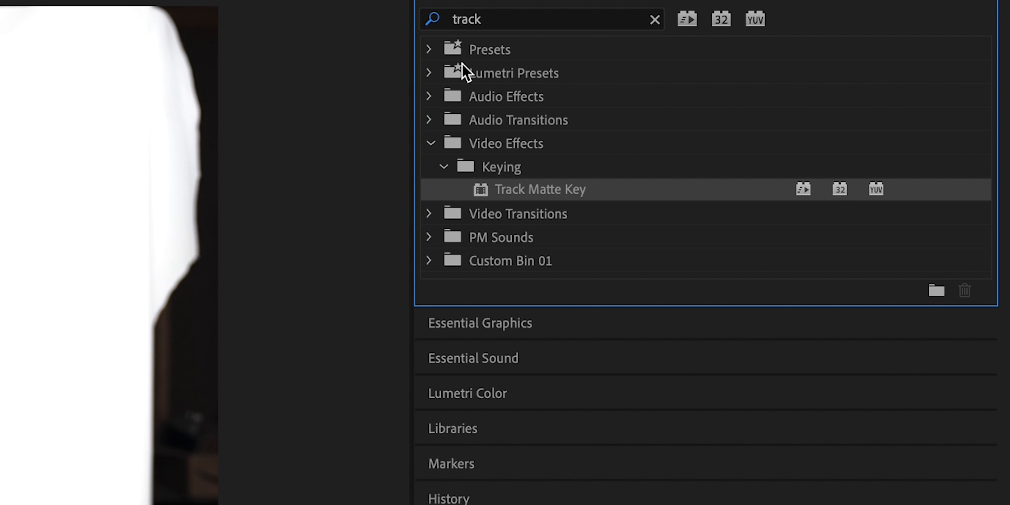
click(469, 25)
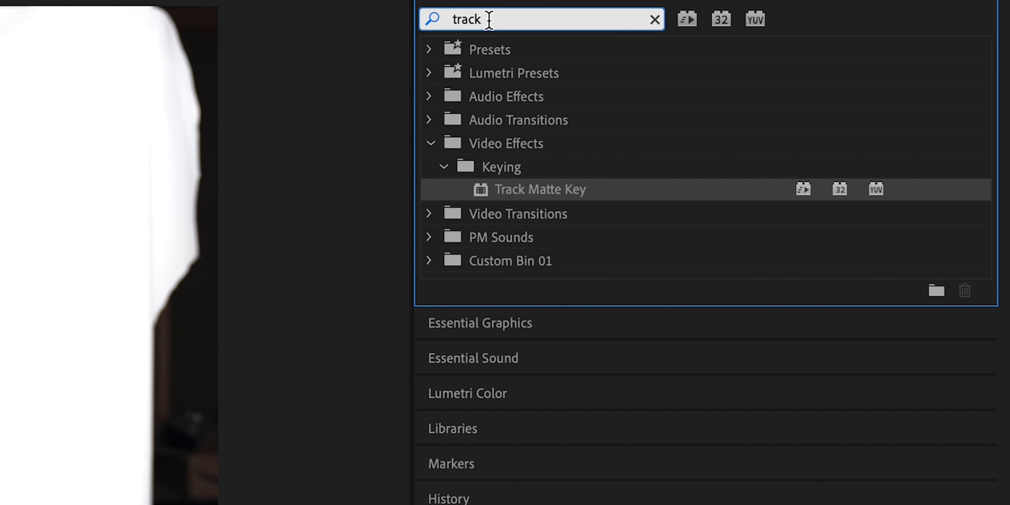
drag(488, 21, 405, 20)
key(BackSpace)
text(trac)
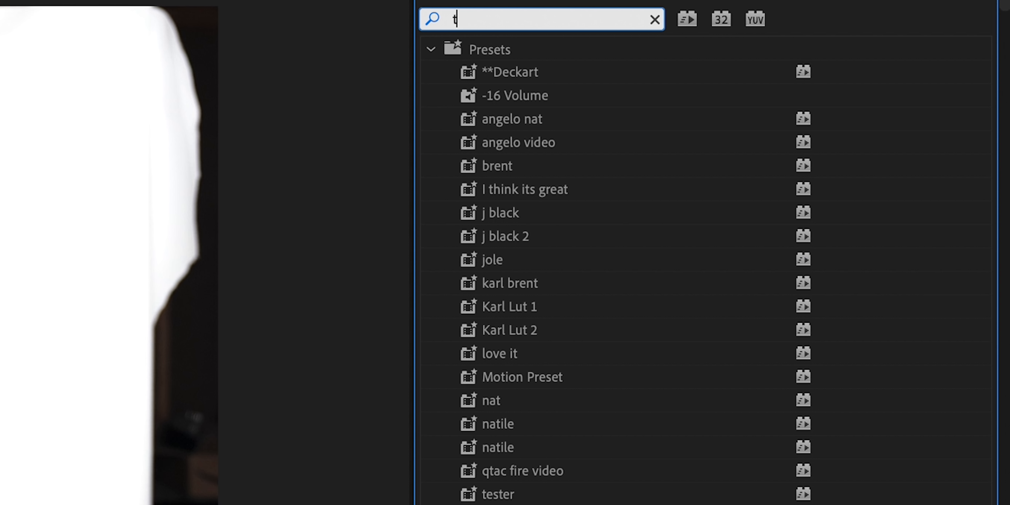
text(k)
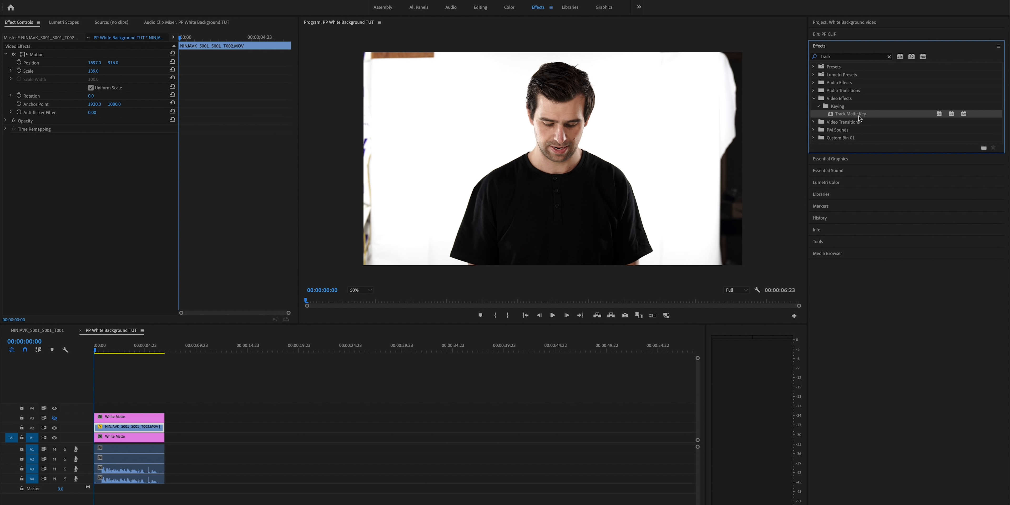
drag(859, 117, 156, 429)
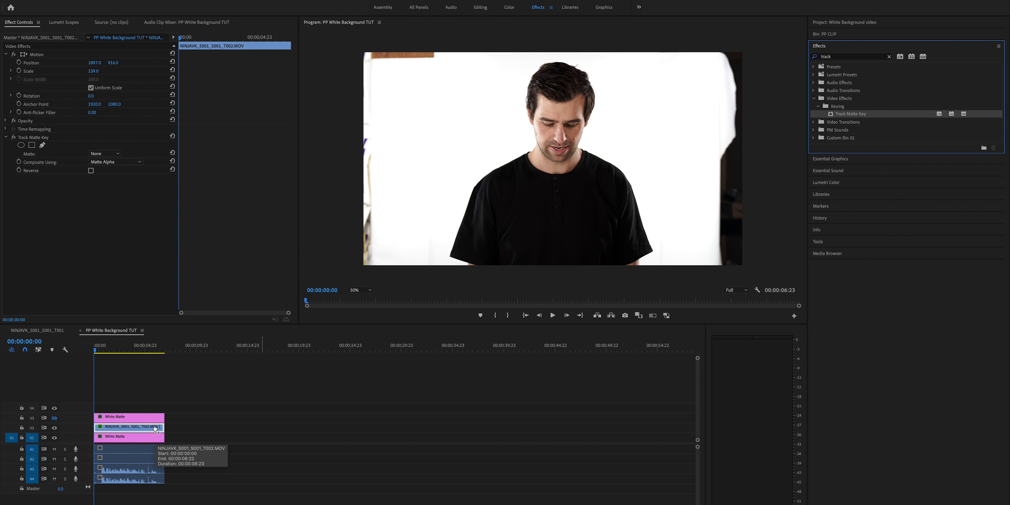
Step: Draw a closed freeform mask for Track Matte Key loosely around the man, extending past the frame above his head and below his torso
click(151, 430)
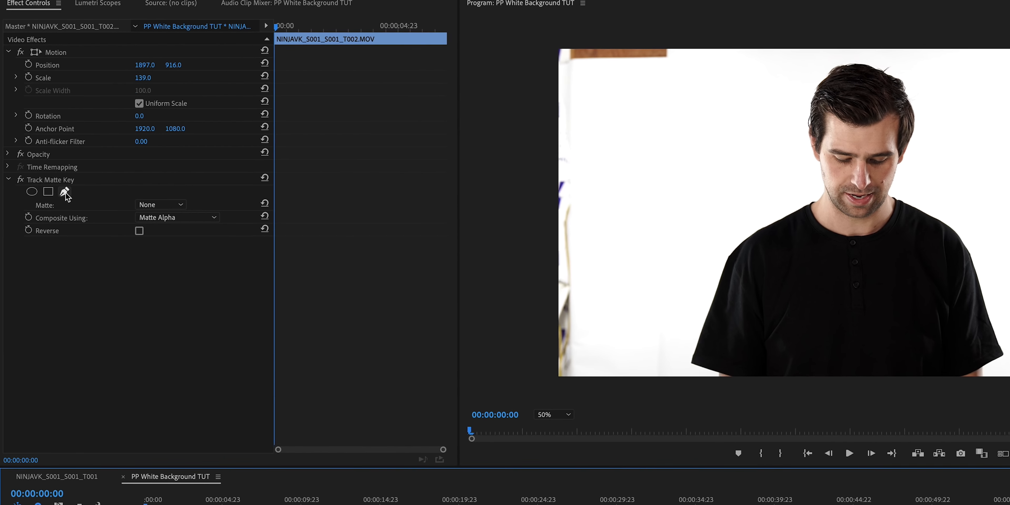
click(65, 193)
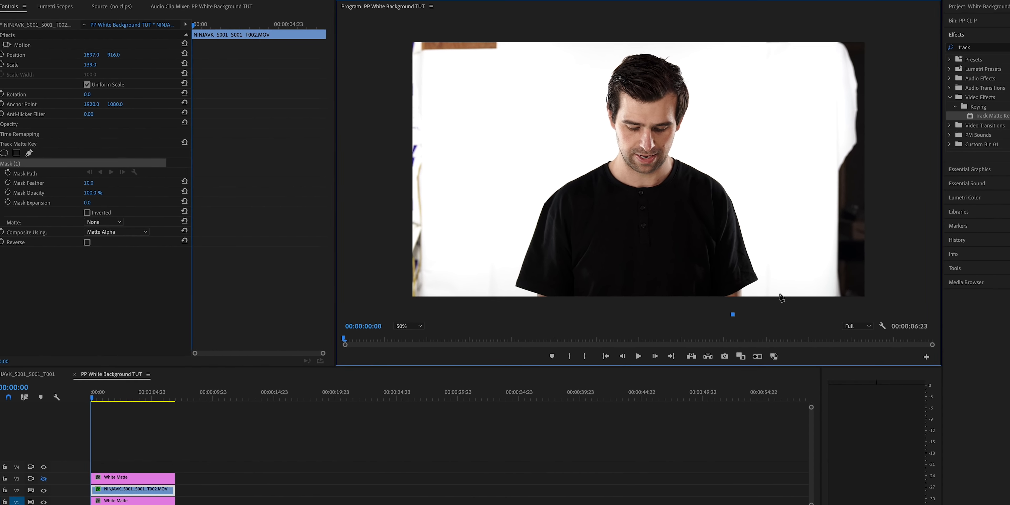
click(790, 291)
click(810, 258)
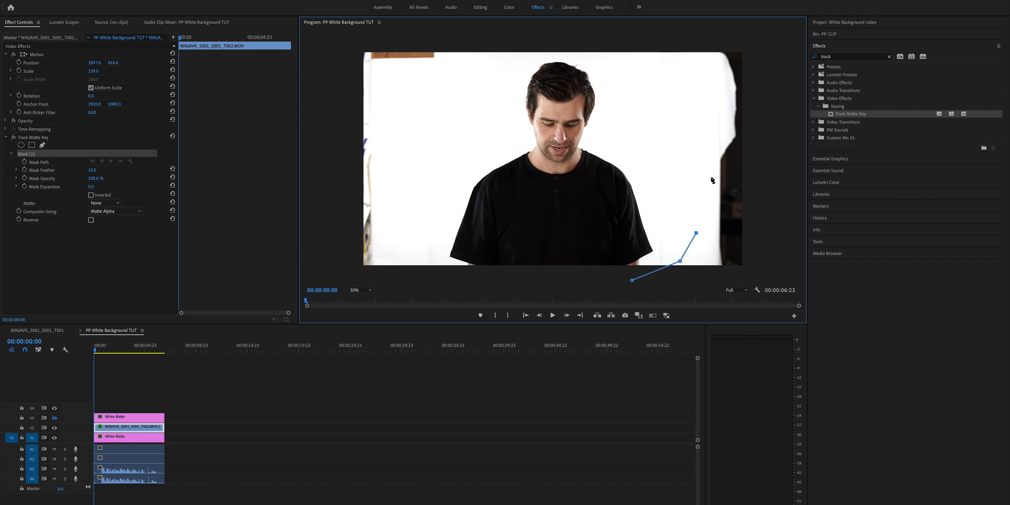
click(710, 176)
click(705, 141)
click(681, 103)
click(656, 77)
click(629, 62)
click(621, 46)
click(546, 39)
click(515, 49)
click(492, 68)
click(474, 91)
click(449, 109)
click(431, 135)
click(429, 165)
click(427, 194)
click(434, 223)
click(426, 236)
click(421, 265)
click(422, 280)
click(559, 281)
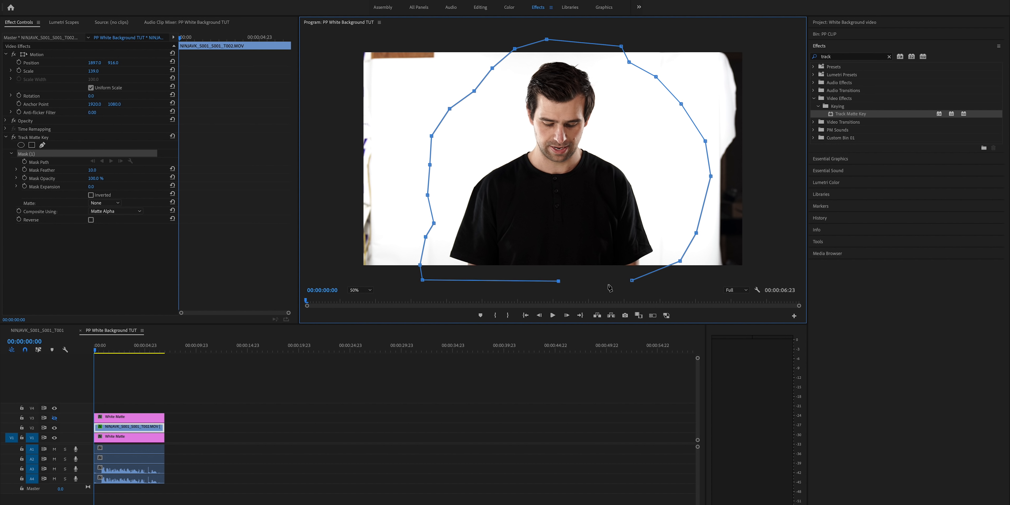
click(632, 280)
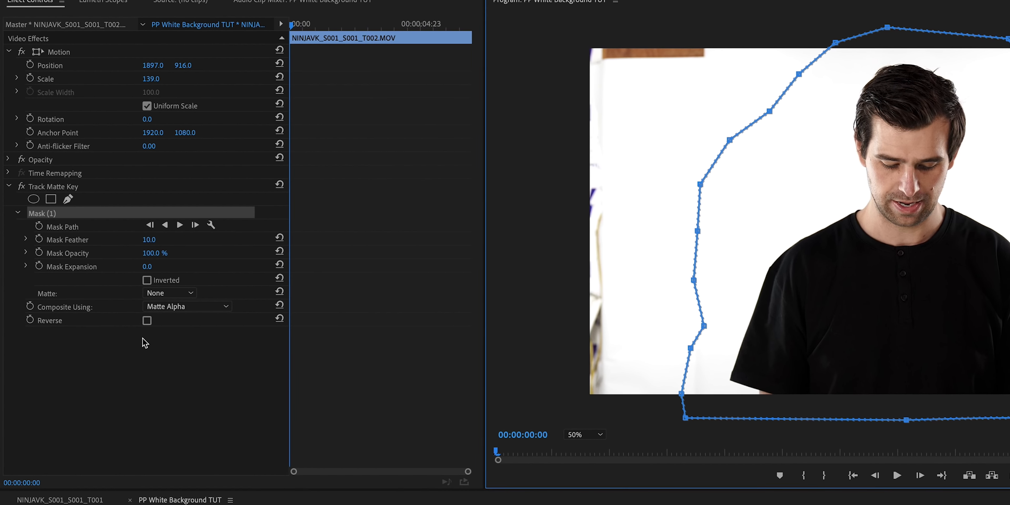
Step: Set the Track Matte Key's matte to Video 3, enable Reverse and invert its mask
click(175, 294)
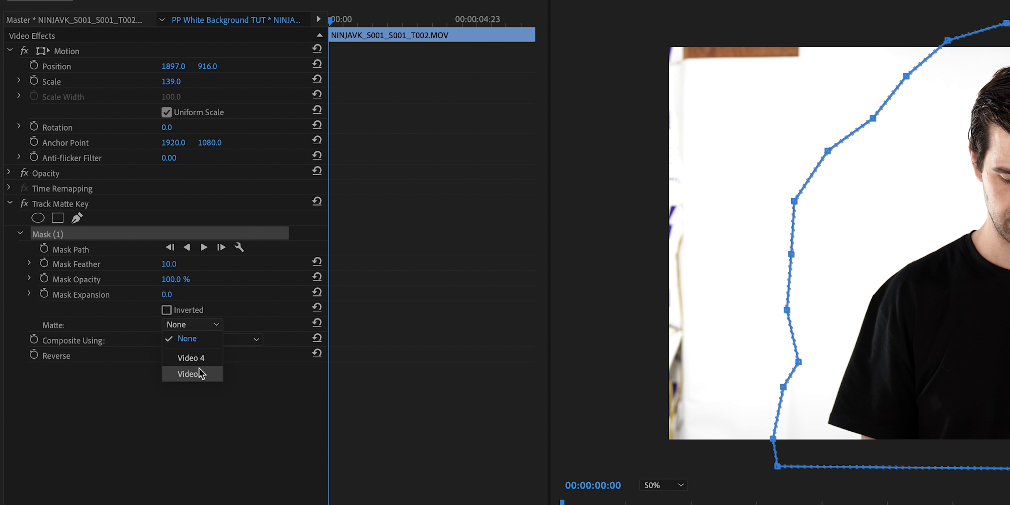
click(202, 375)
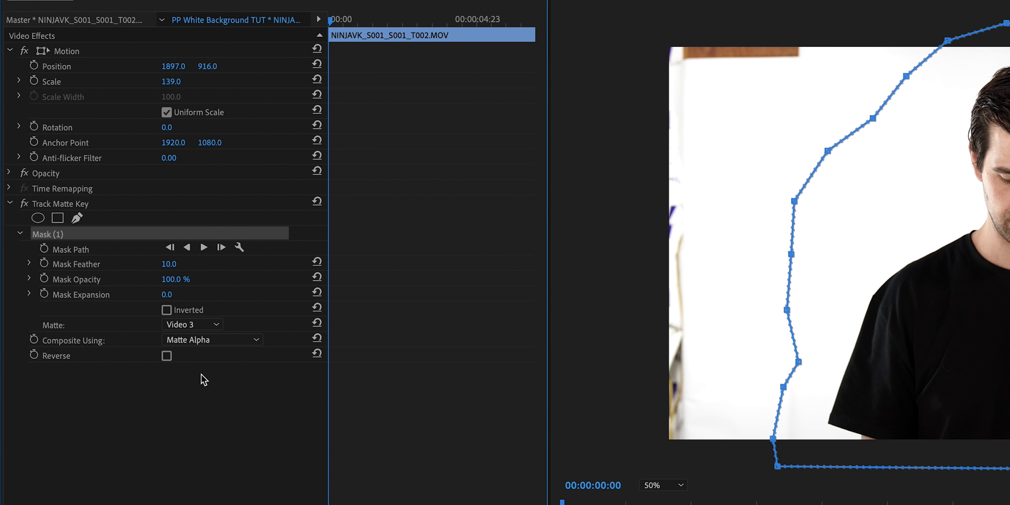
click(203, 343)
click(148, 359)
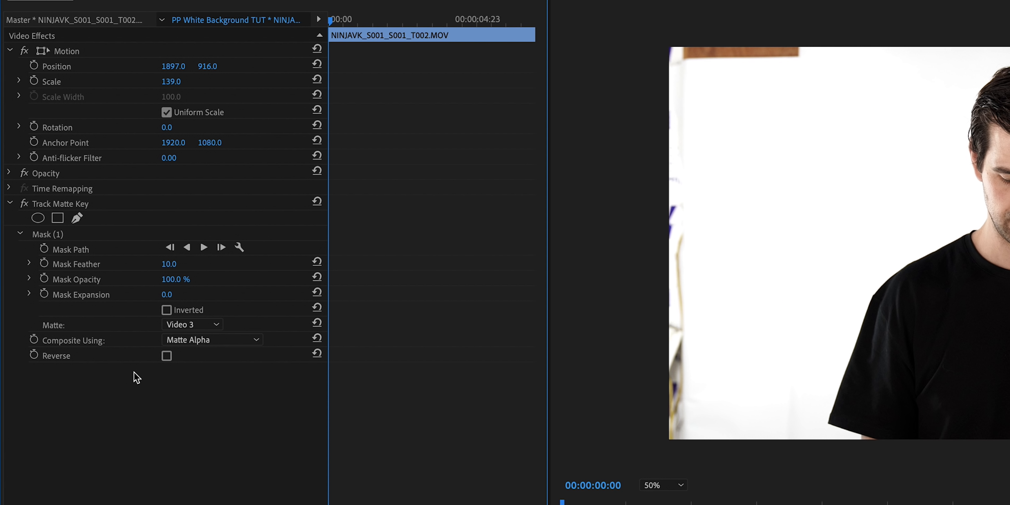
click(166, 355)
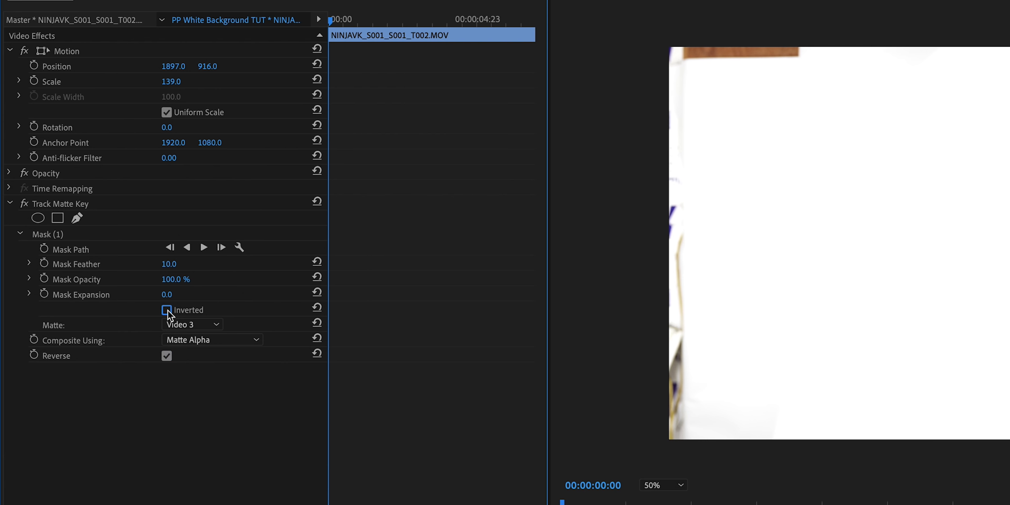
click(167, 310)
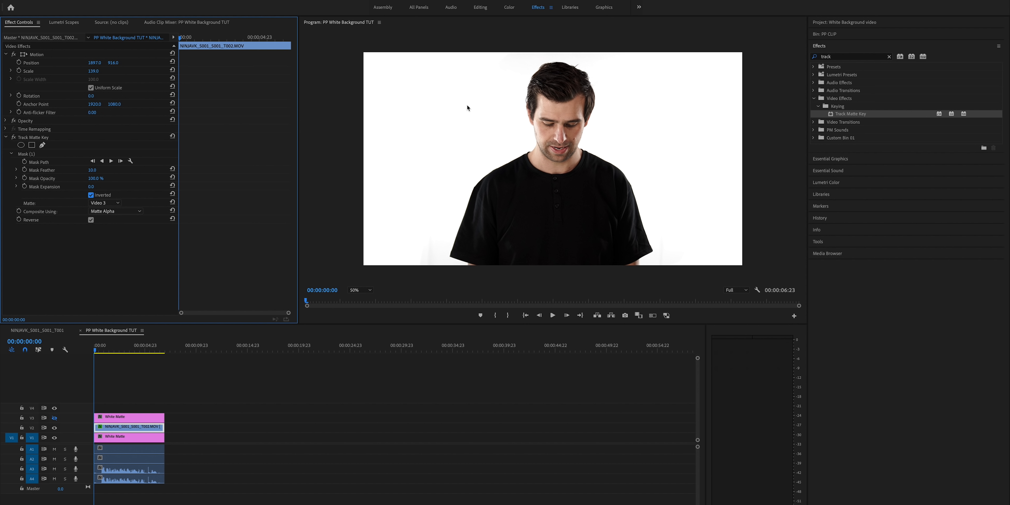
Step: Raise the V2 video clip's Lumetri Whites to about 21 and lower its Highlights to about -24
click(144, 427)
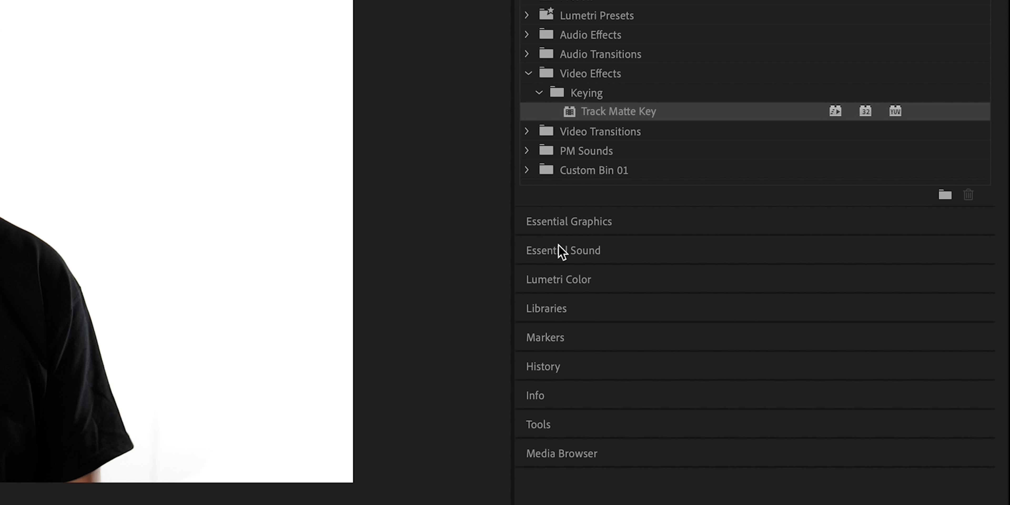
click(565, 279)
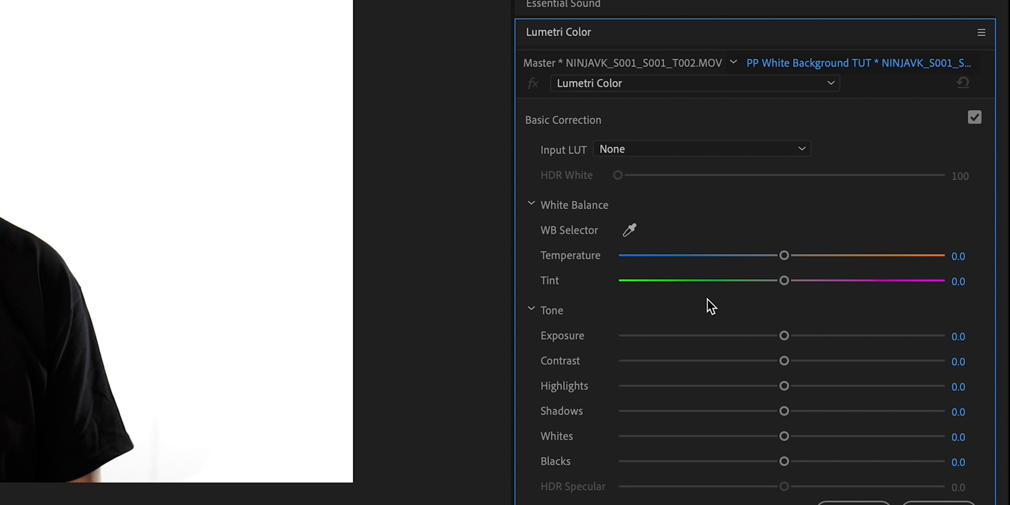
drag(783, 439, 817, 439)
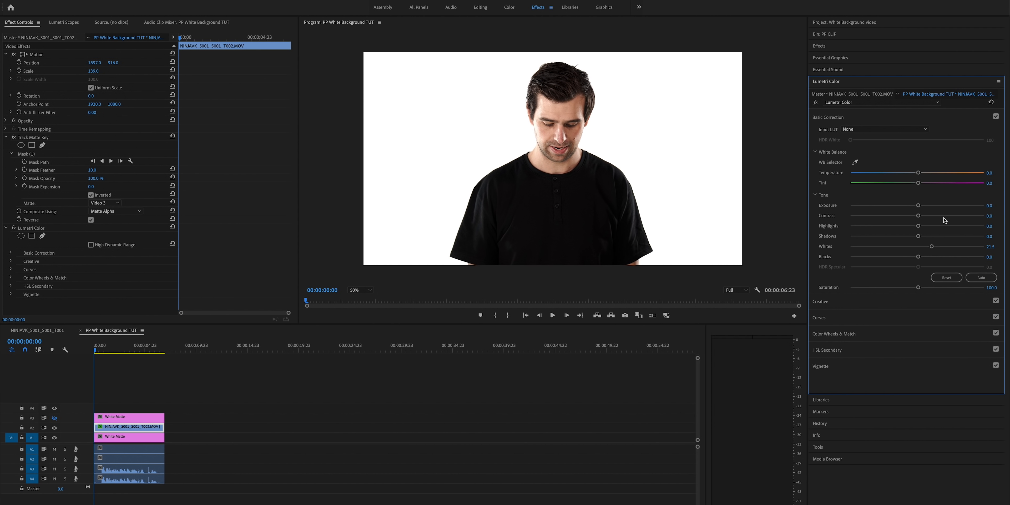
drag(918, 226, 901, 230)
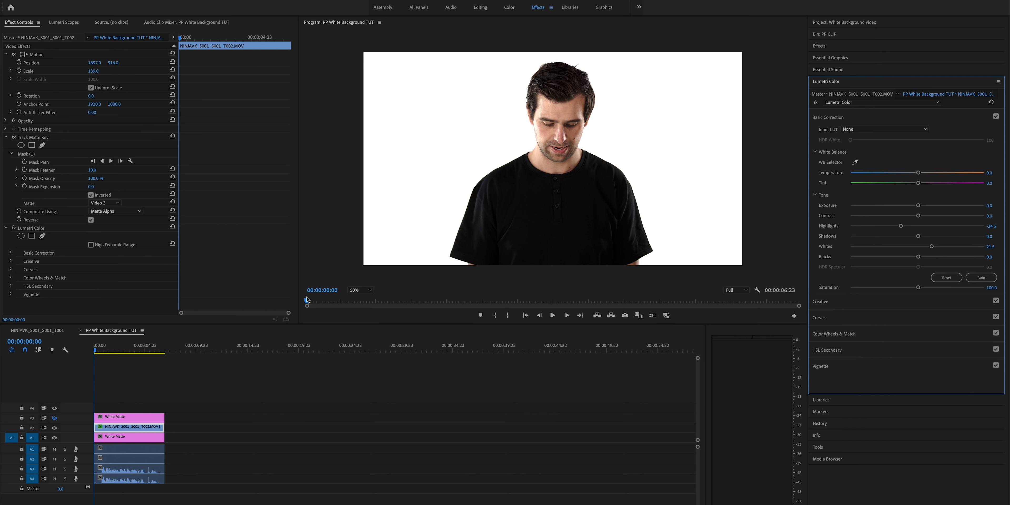
Step: Play back the corrected sequence to check the white background around the man, and return the playhead to the start
key(space)
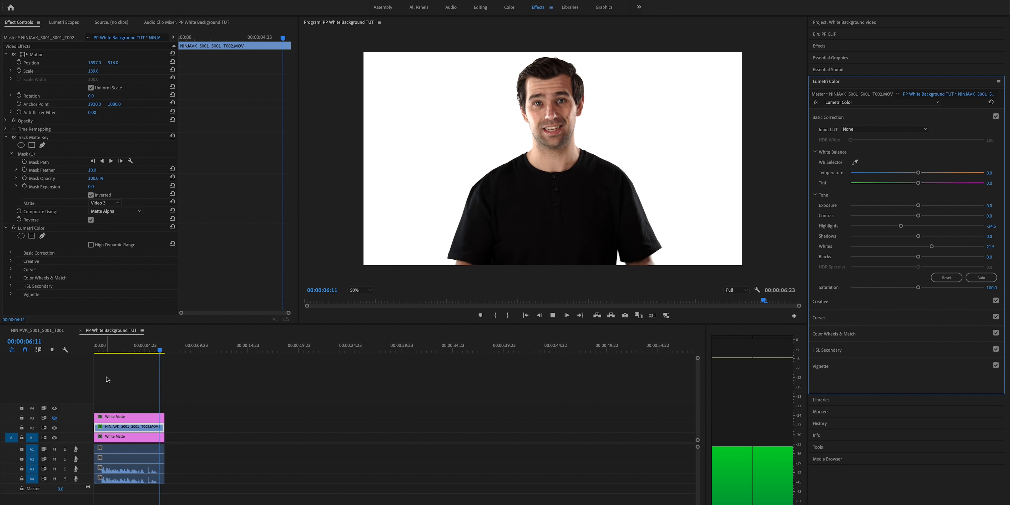
drag(167, 354, 88, 364)
click(99, 378)
Step: Shift the V2 video clip sideways to a horizontal Position of about 1037, keeping the man fully in frame
click(119, 429)
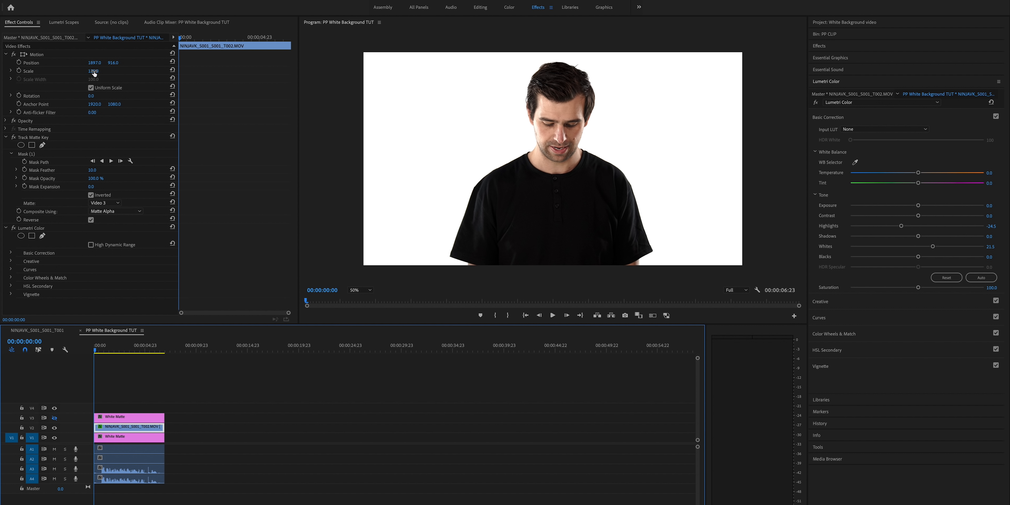
mouse_move(96, 63)
mouse_down()
mouse_move(3, 66)
mouse_move(96, 63)
mouse_up()
Step: Place the white background.mov from the PP CLIP bin on V4, starting shortly after the sequence start, and preview the opening
click(848, 35)
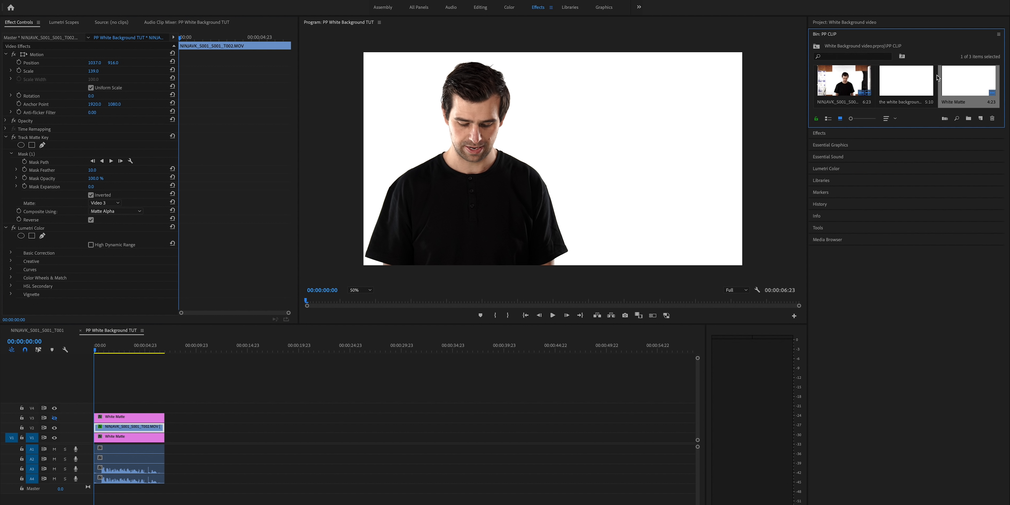
drag(913, 90, 108, 407)
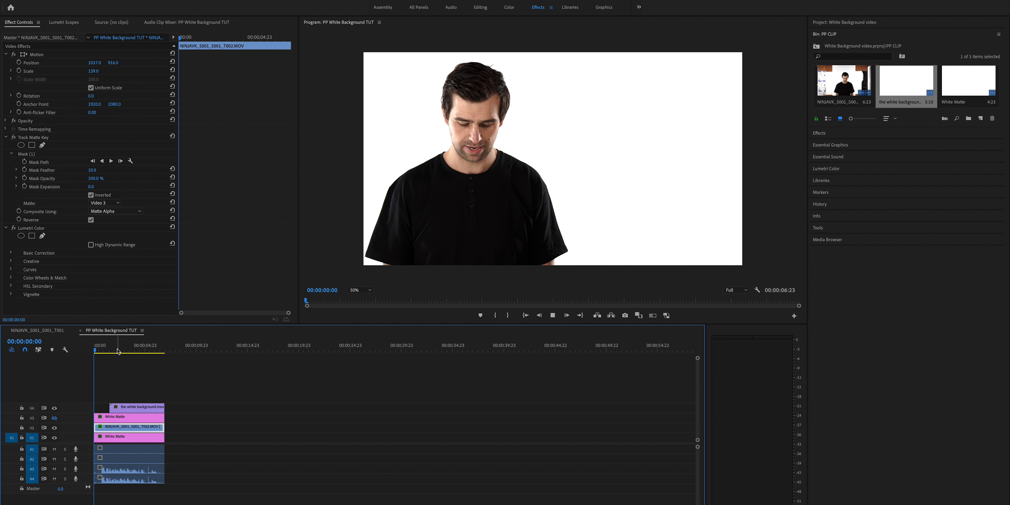
key(space)
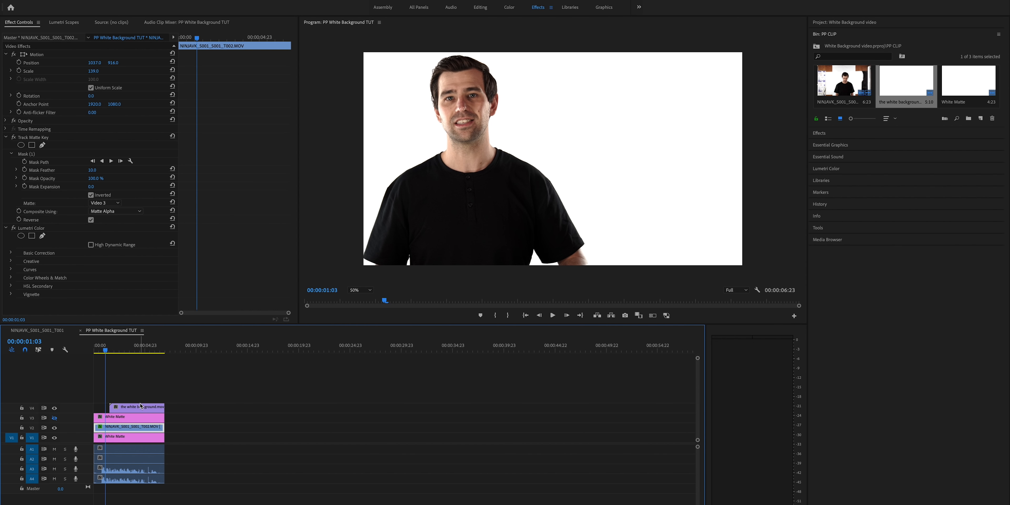
Step: Scale the logo clip on V4 down to 41 and move it to about 3164, 712 in the empty white area beside the man
click(141, 405)
click(99, 69)
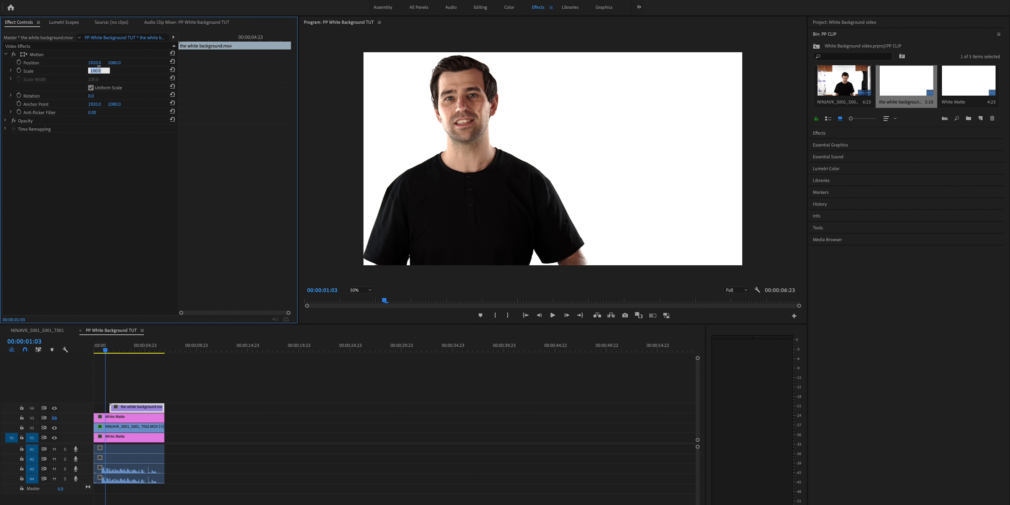
text(50)
key(Return)
click(130, 350)
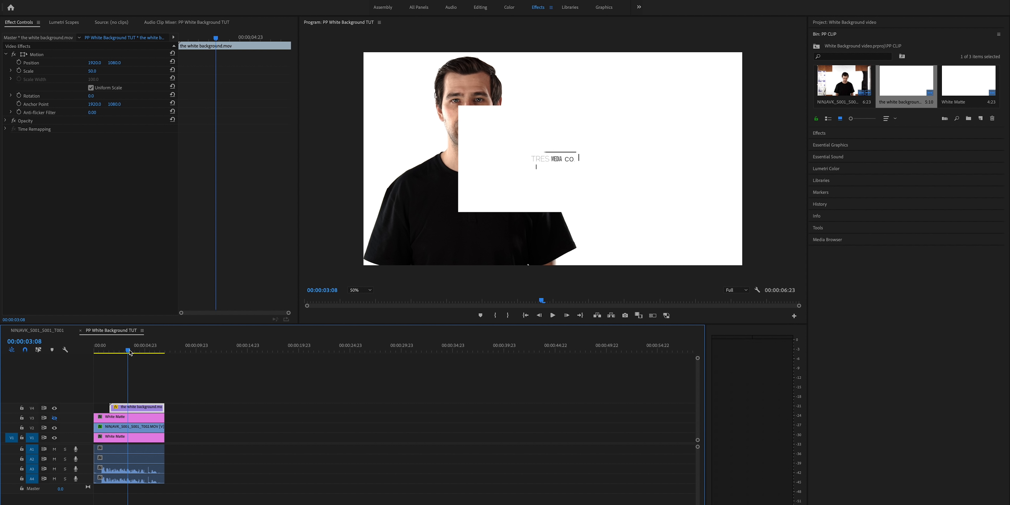
click(98, 69)
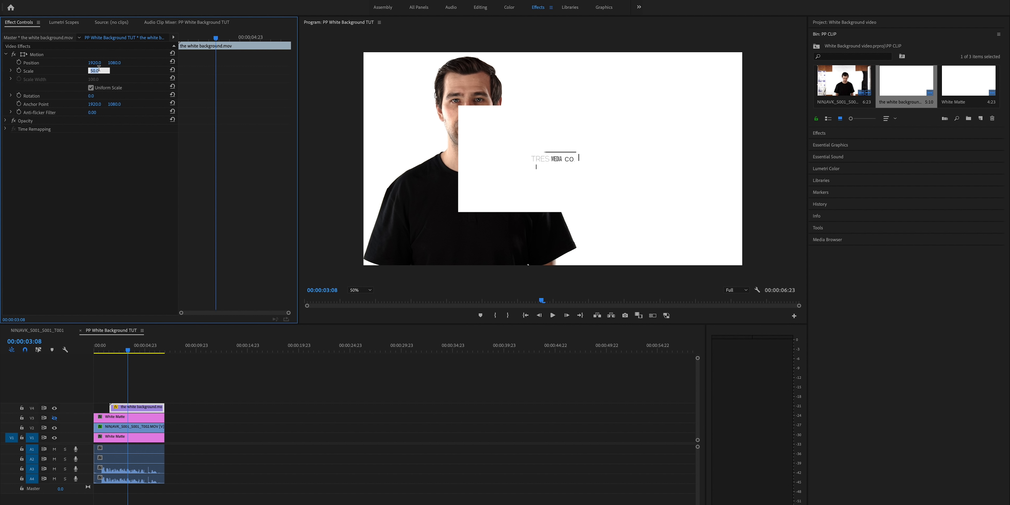
key(Return)
click(90, 72)
key(Return)
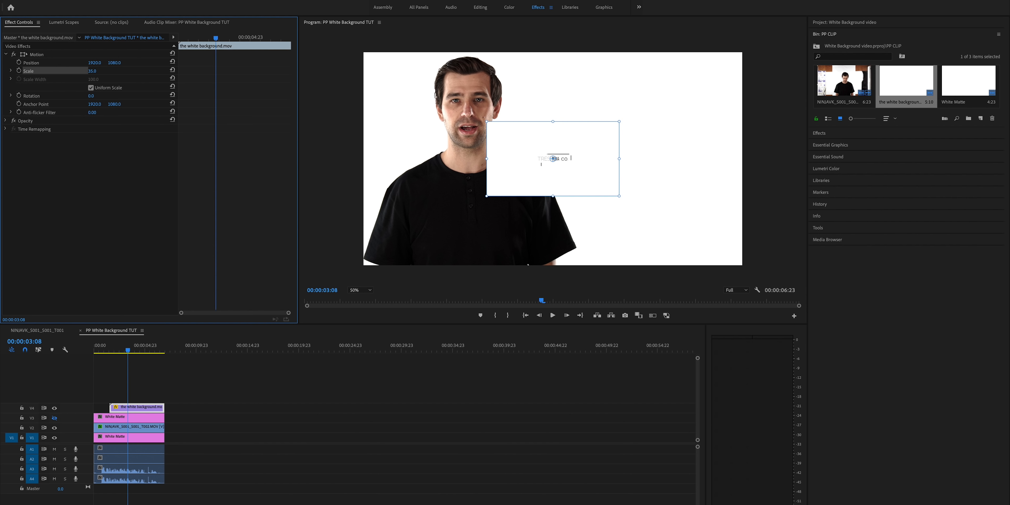
drag(555, 160, 672, 112)
drag(91, 71, 100, 71)
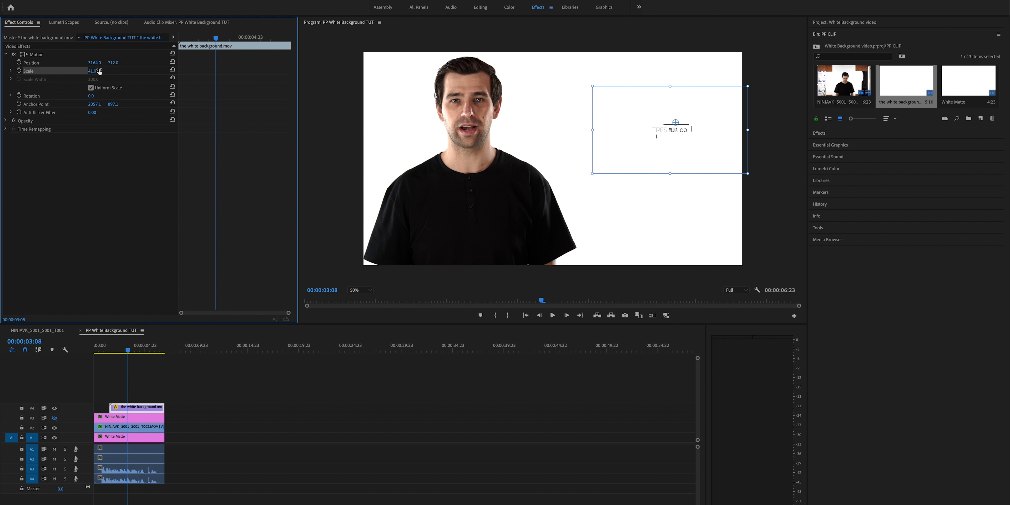
Step: Play back the composite, inspect the frame at 00:00:04:03, and review the V1 matte and V2 video clip settings
key(space)
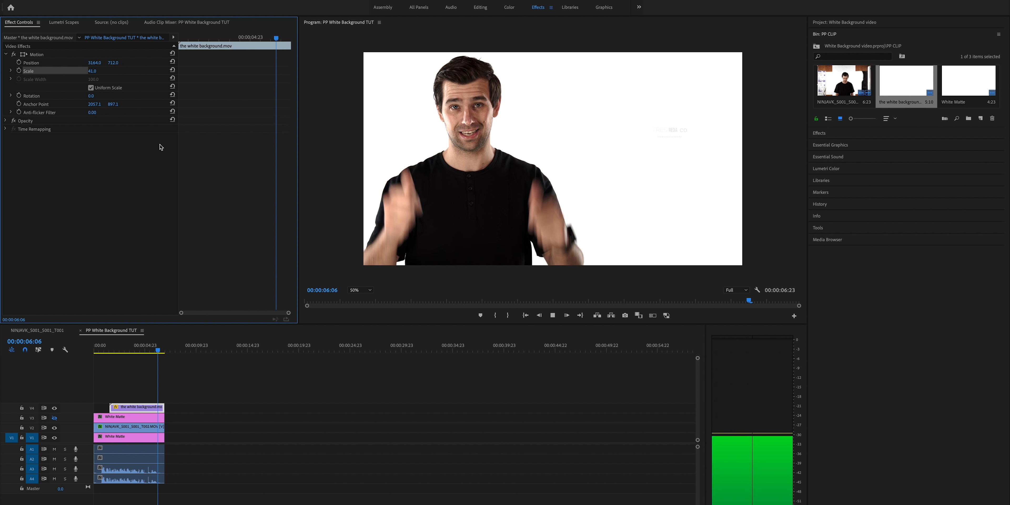
click(135, 438)
drag(132, 350, 137, 349)
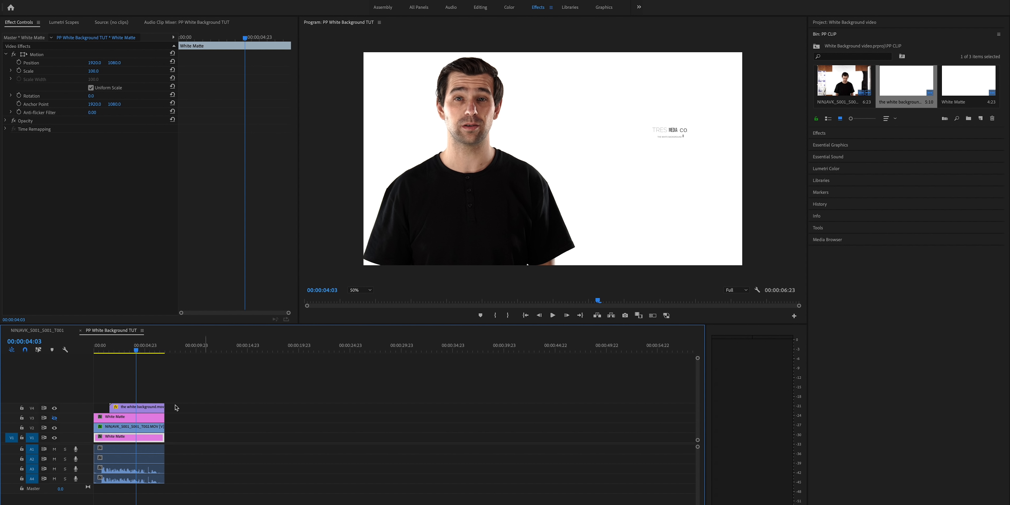
click(136, 427)
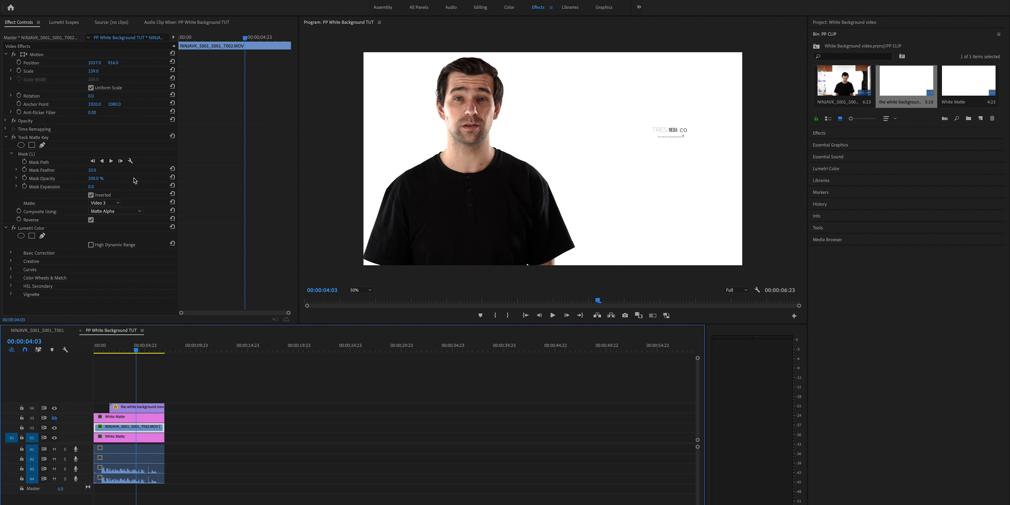